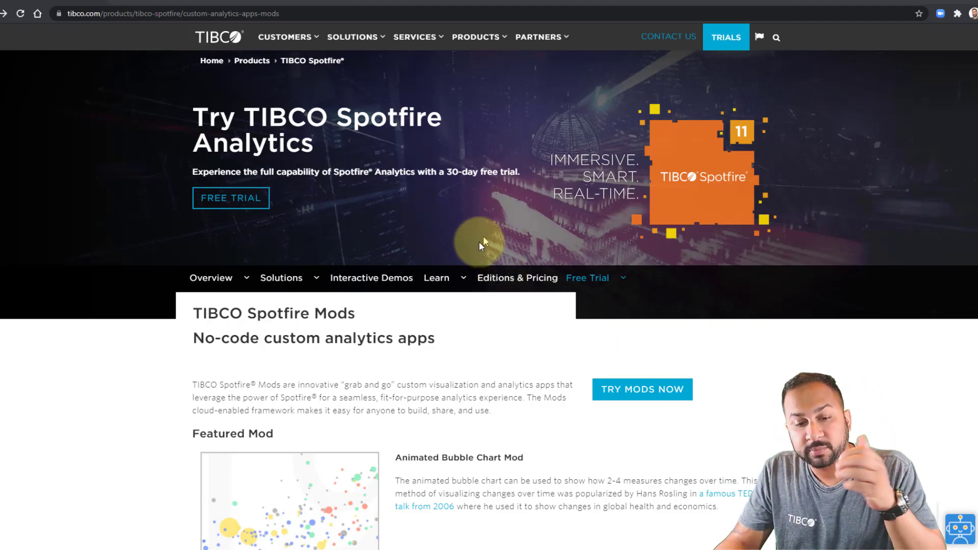
- Find the Word Cloud Mod card in the Spotfire Mods grid and open its community page
scroll(470, 244, down, 6)
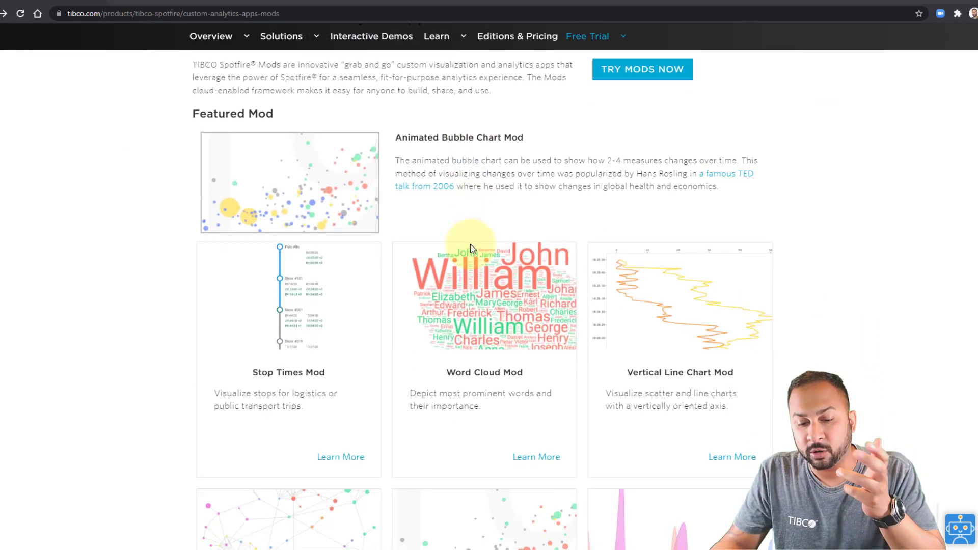
scroll(470, 248, down, 2)
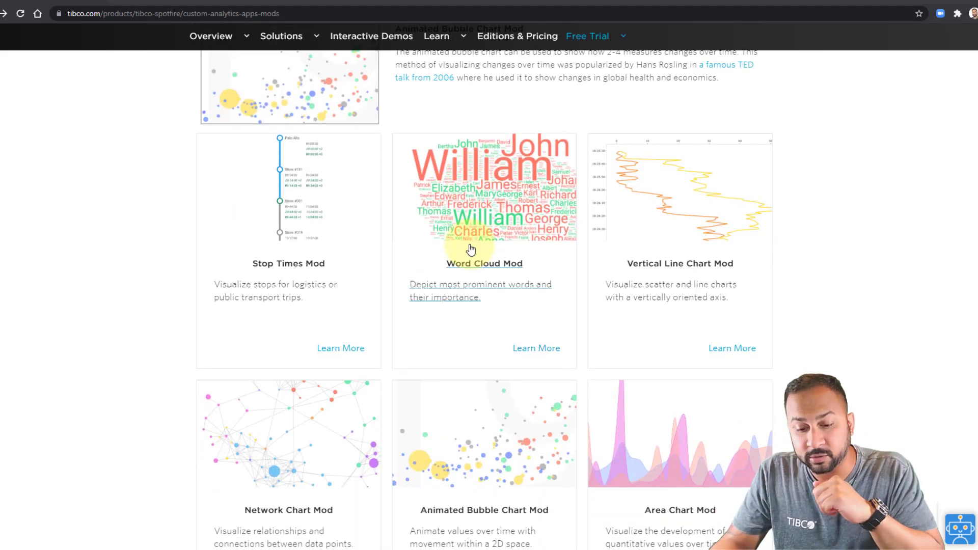
scroll(469, 247, down, 2)
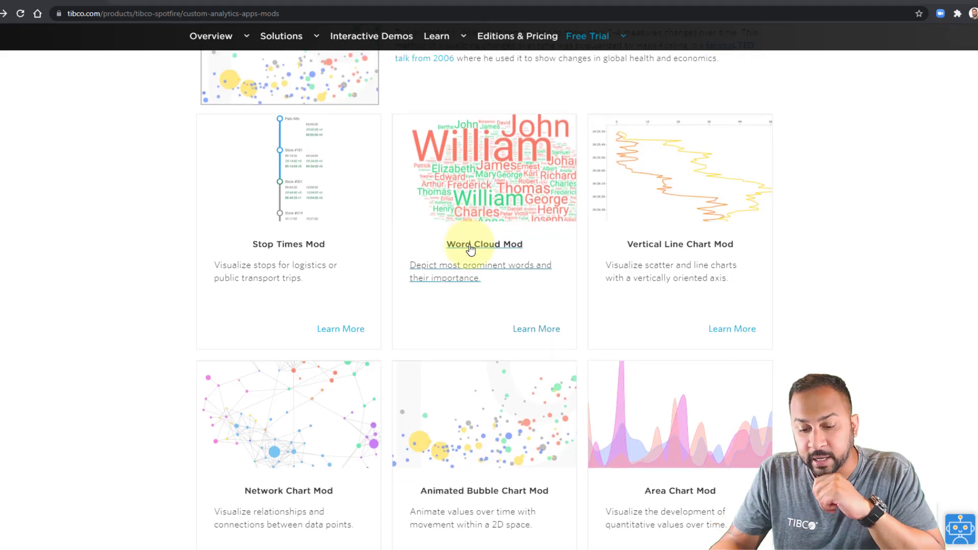
scroll(482, 277, up, 5)
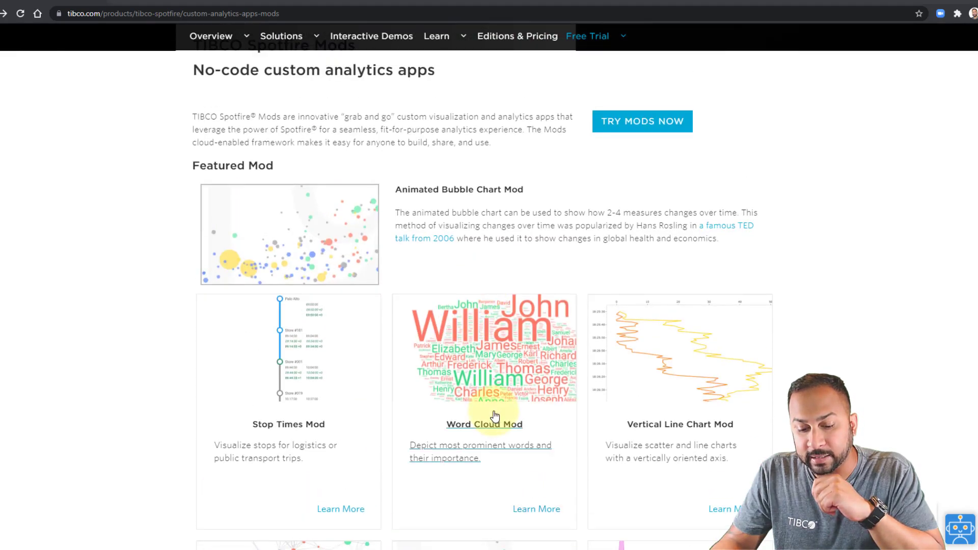
click(494, 417)
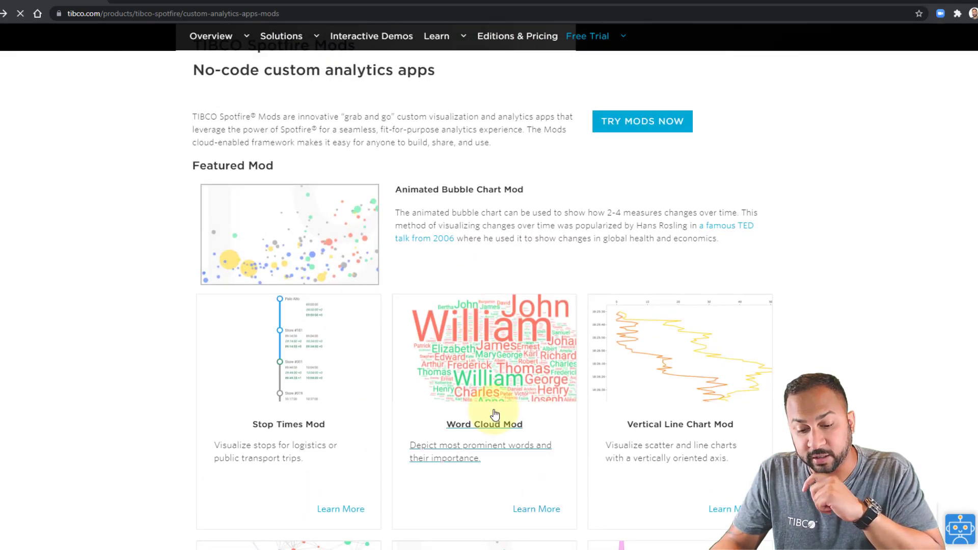
- Launch the Word Cloud online demo from Learn More and mark William, then Thomas
click(675, 242)
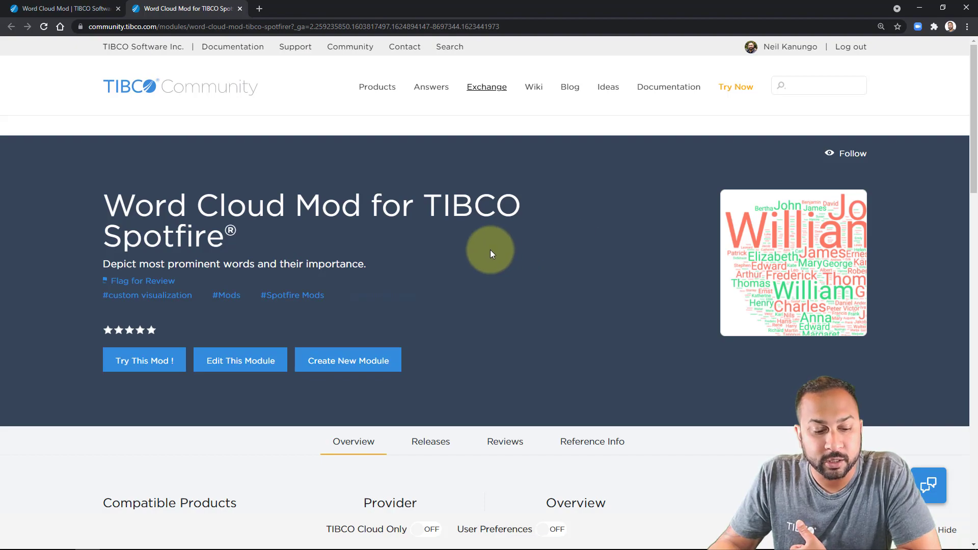
click(127, 361)
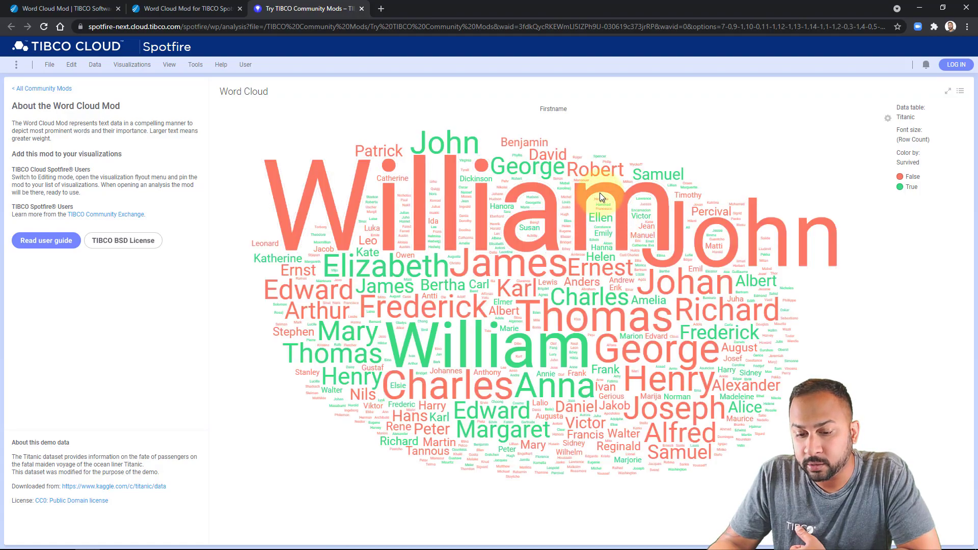
click(527, 248)
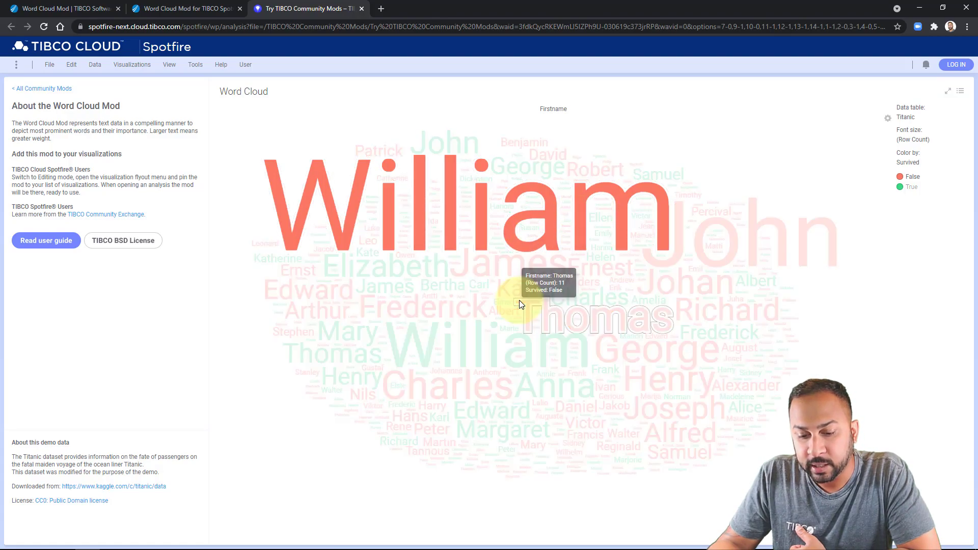
click(519, 301)
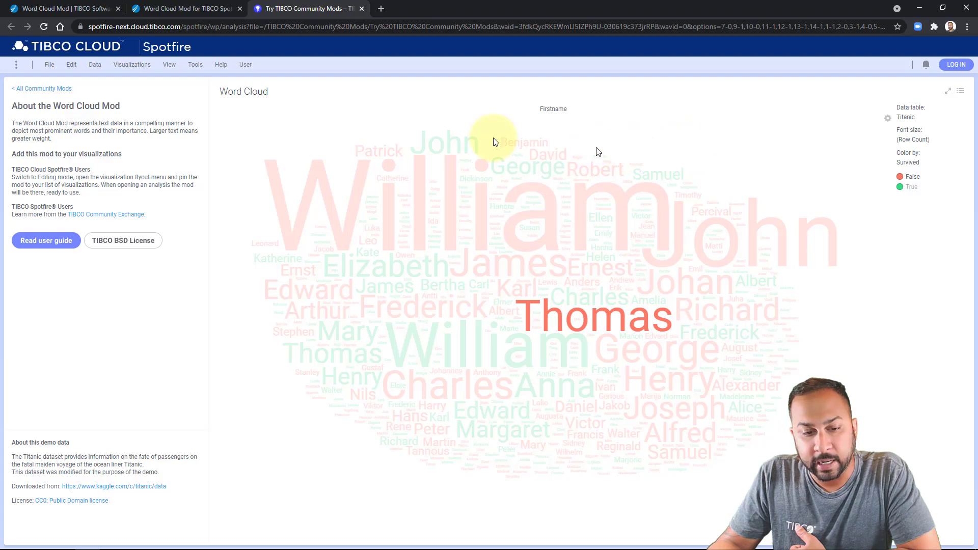
- Return to the Word Cloud Mod community page and scroll to the Download this mod section
click(194, 14)
scroll(658, 261, down, 7)
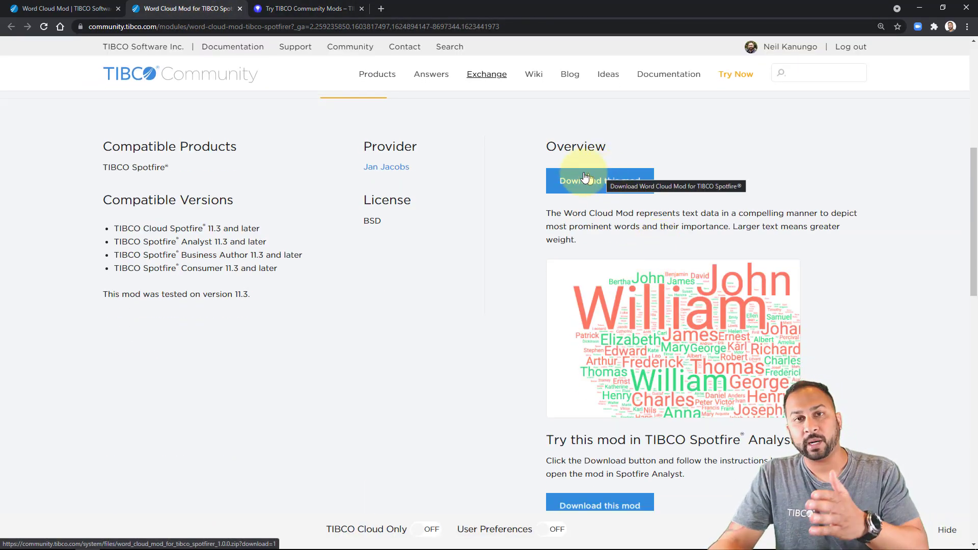
mouse_move(185, 540)
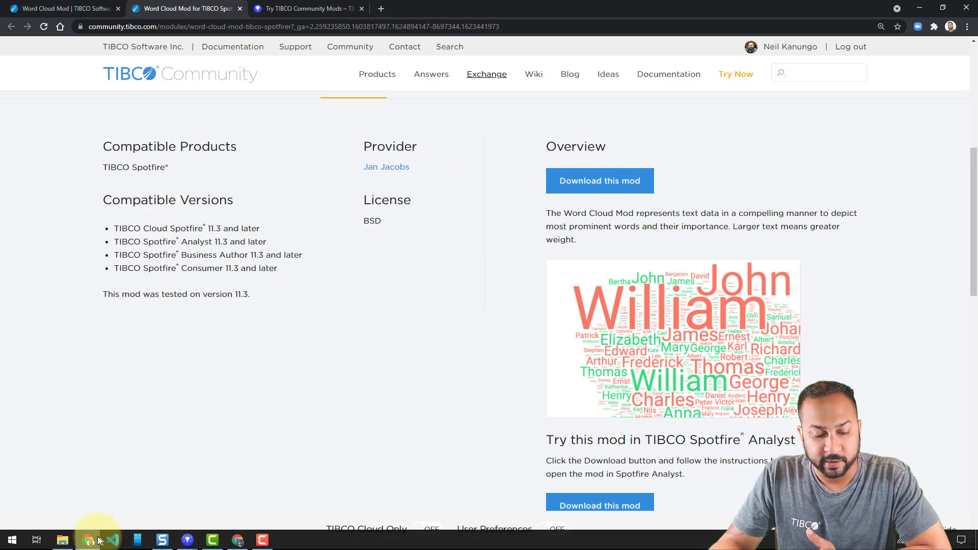
- Bring the bestsellers with categories analysis forward and show Word Cloud's options among the visualization types
click(296, 494)
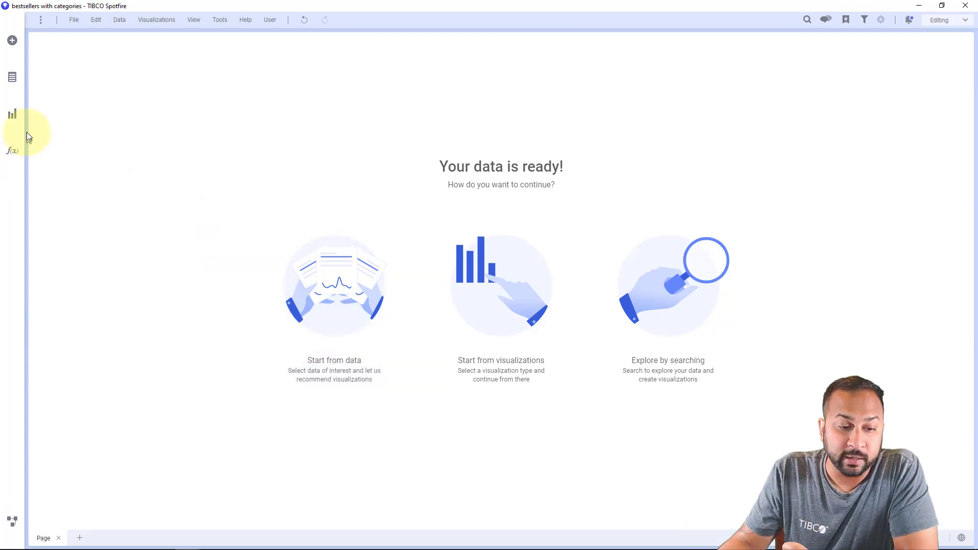
click(23, 118)
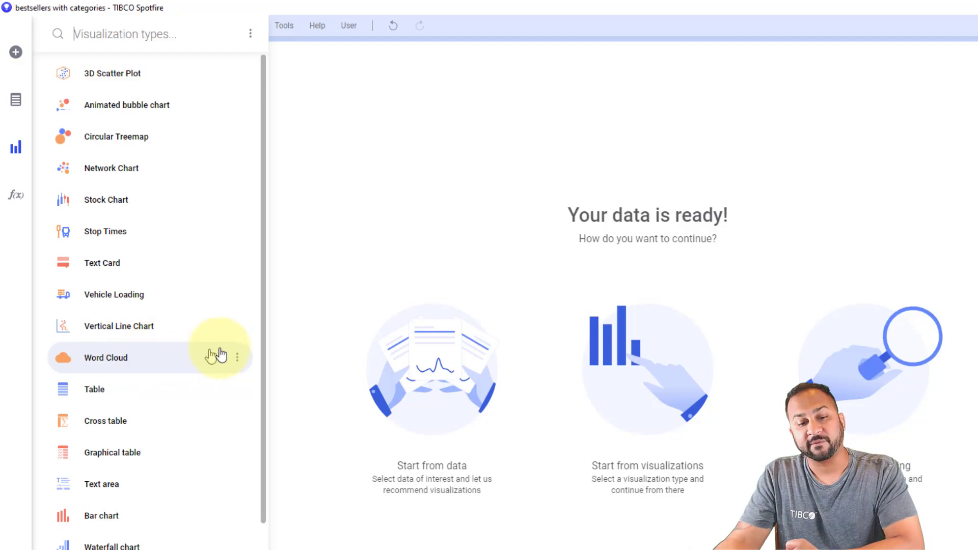
click(237, 358)
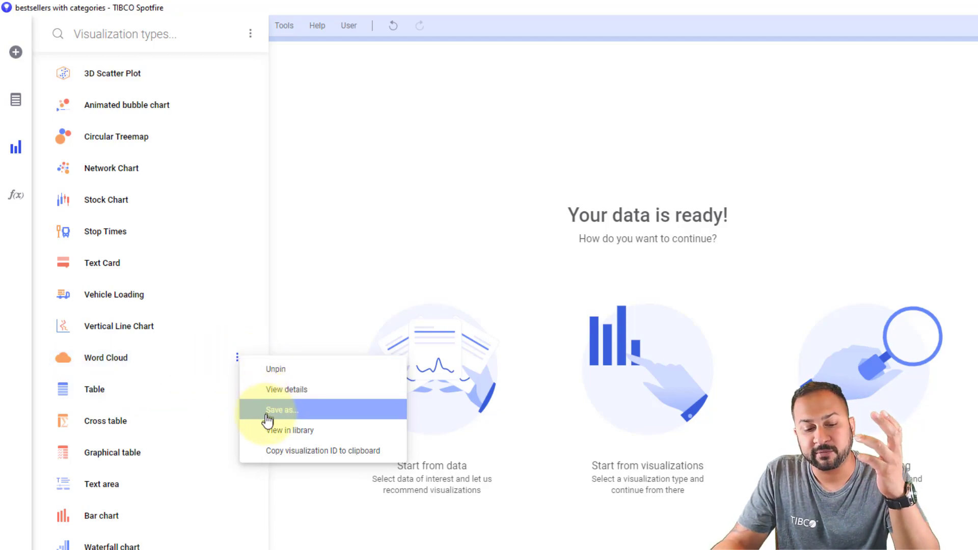
- Add a bestsellers table and resize its columns to fit full titles and author names
click(182, 388)
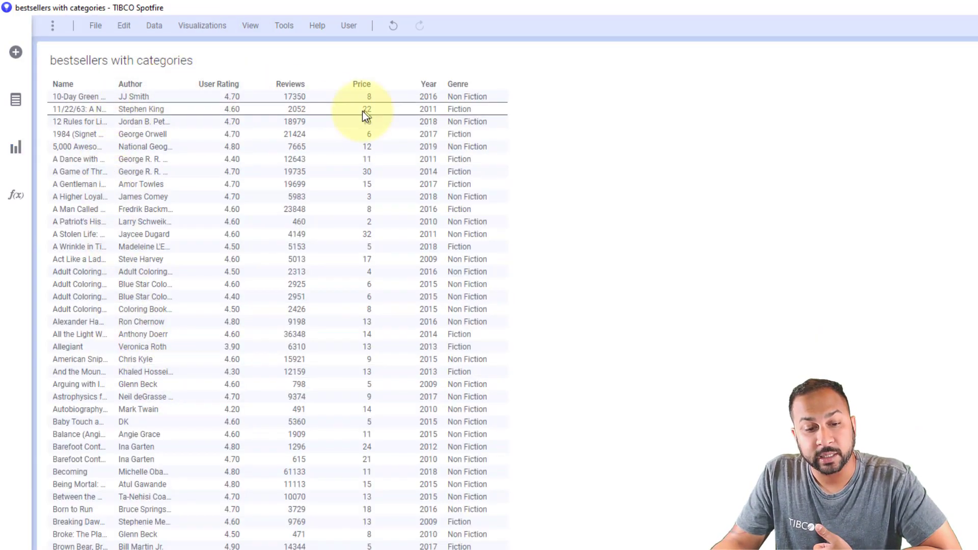
right_click(104, 89)
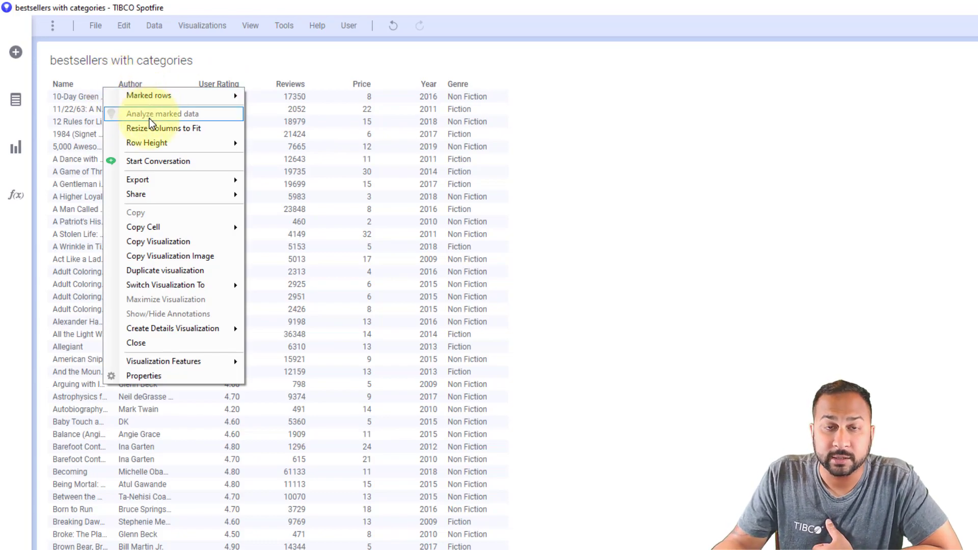
click(160, 127)
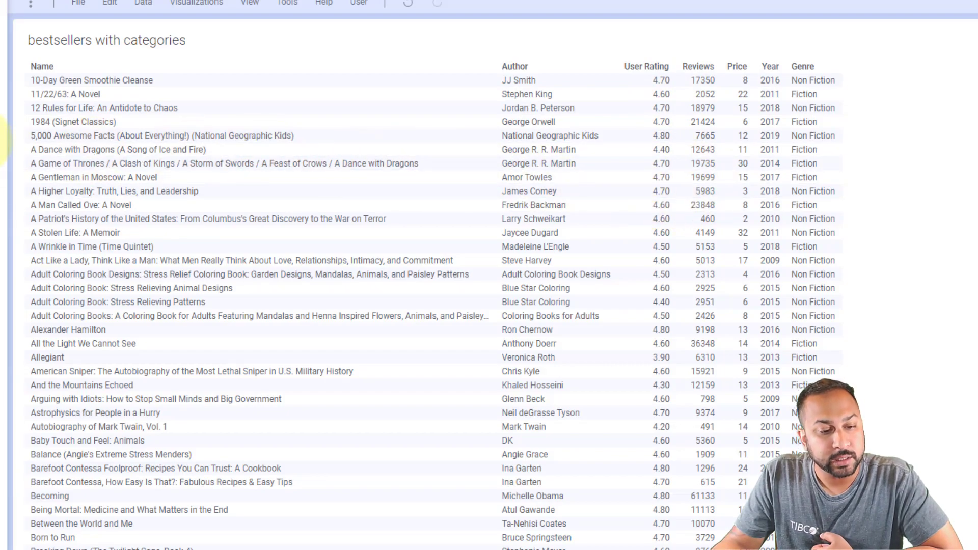
- Place a Word Cloud on the canvas, move the table to its right, and widen the cloud
click(2, 140)
drag(127, 378, 684, 259)
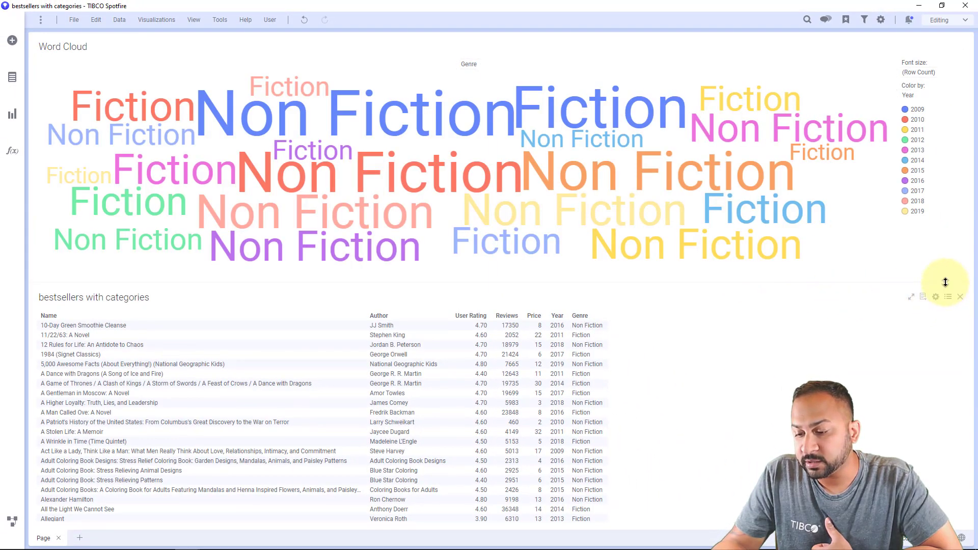
drag(945, 283, 932, 311)
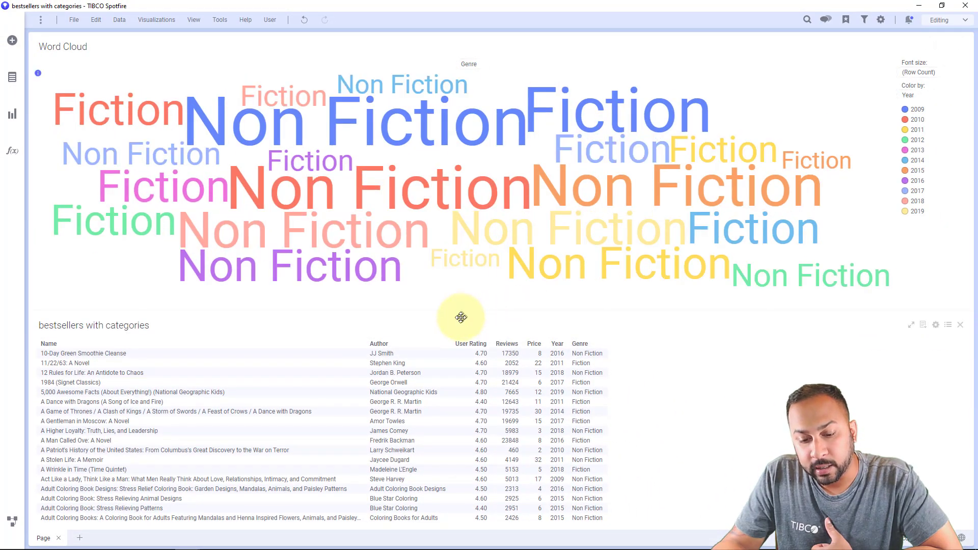
drag(461, 318, 771, 192)
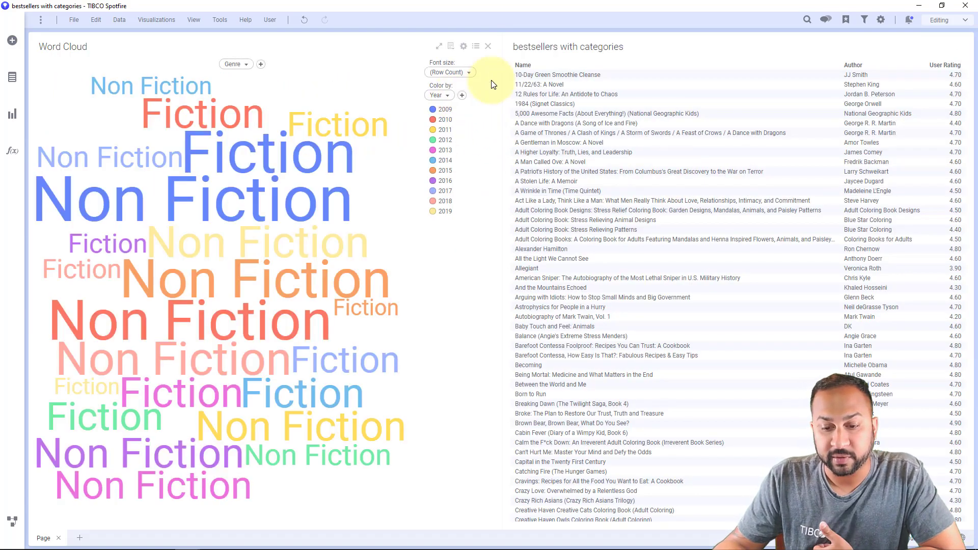
drag(502, 86, 589, 87)
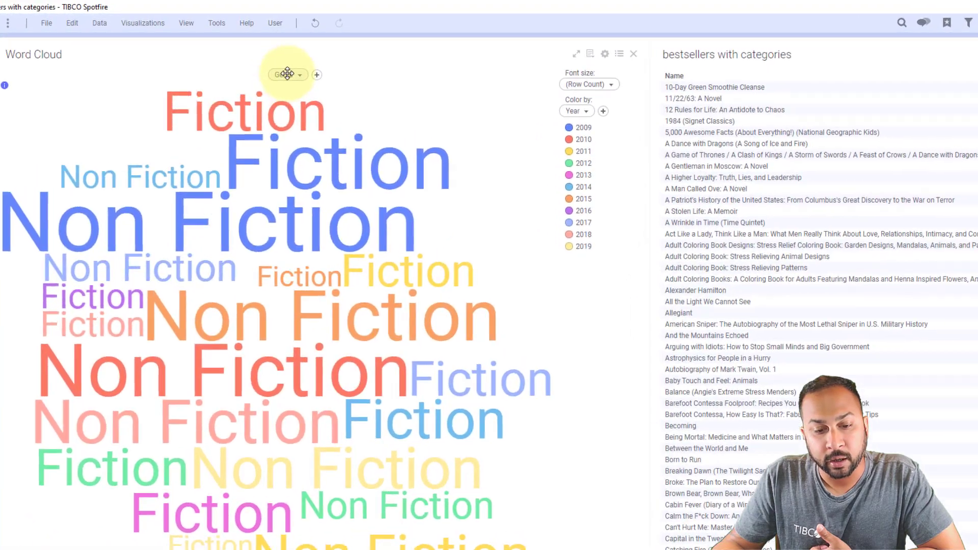
- Switch the cloud's words from Genre to Author, then bring up the colour column choices
click(282, 64)
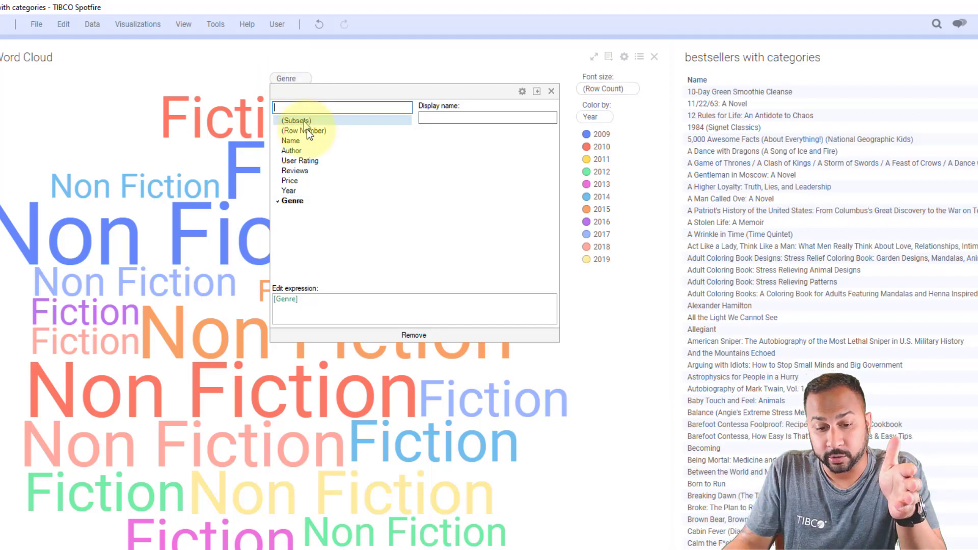
click(314, 151)
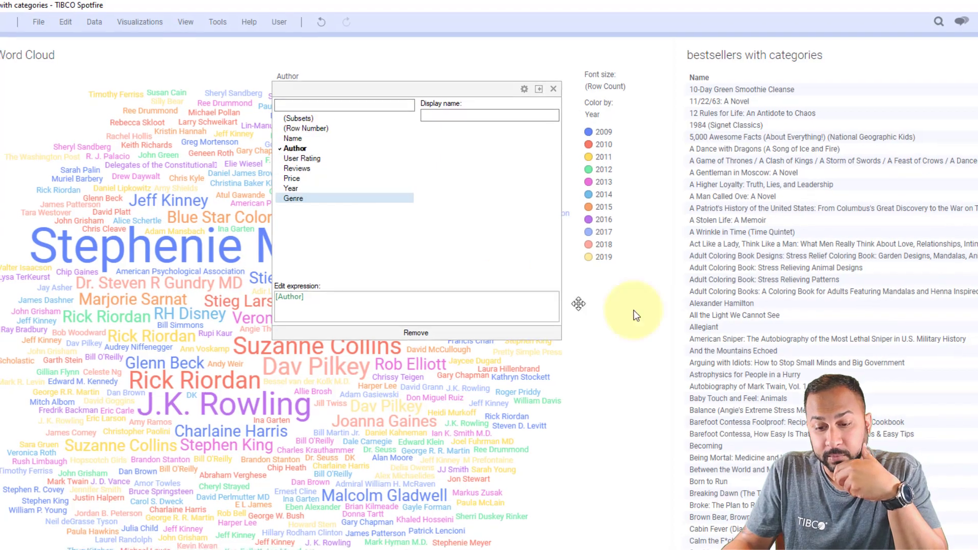
click(633, 313)
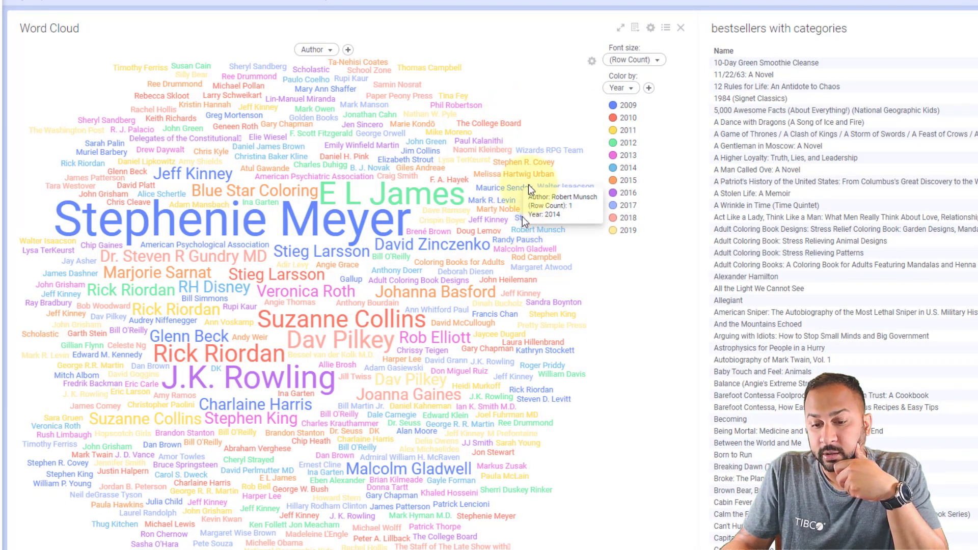
click(633, 89)
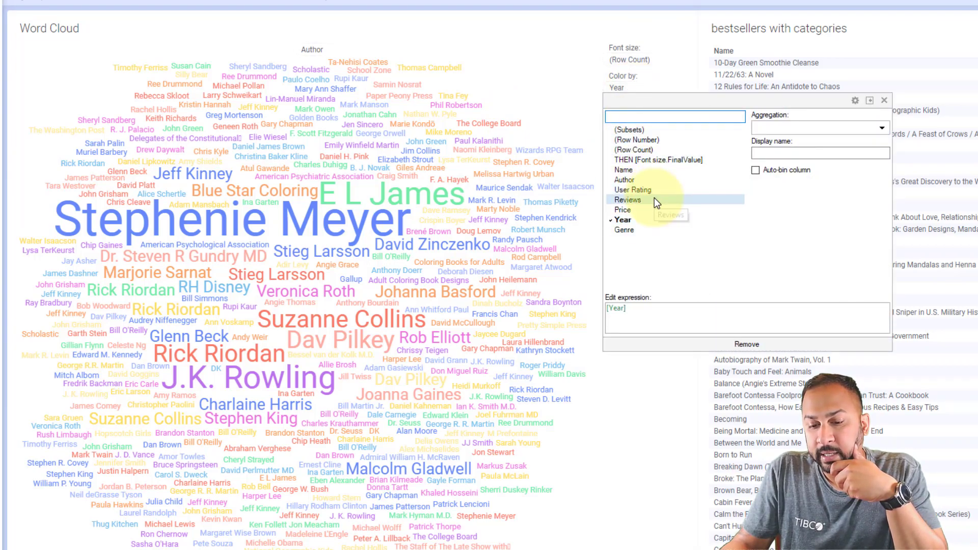
- Colour the author names by User Rating and bring up the cloud's colour properties
click(632, 189)
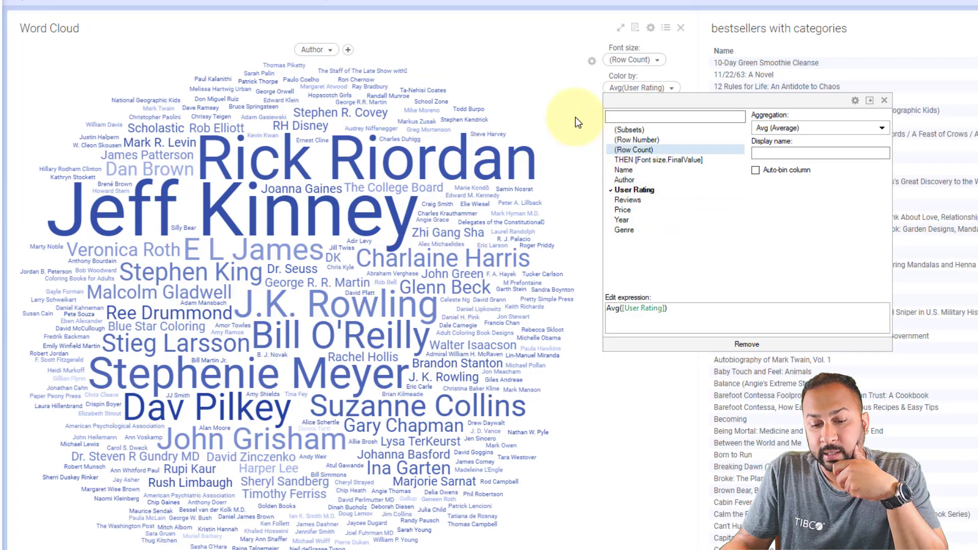
click(582, 115)
right_click(633, 88)
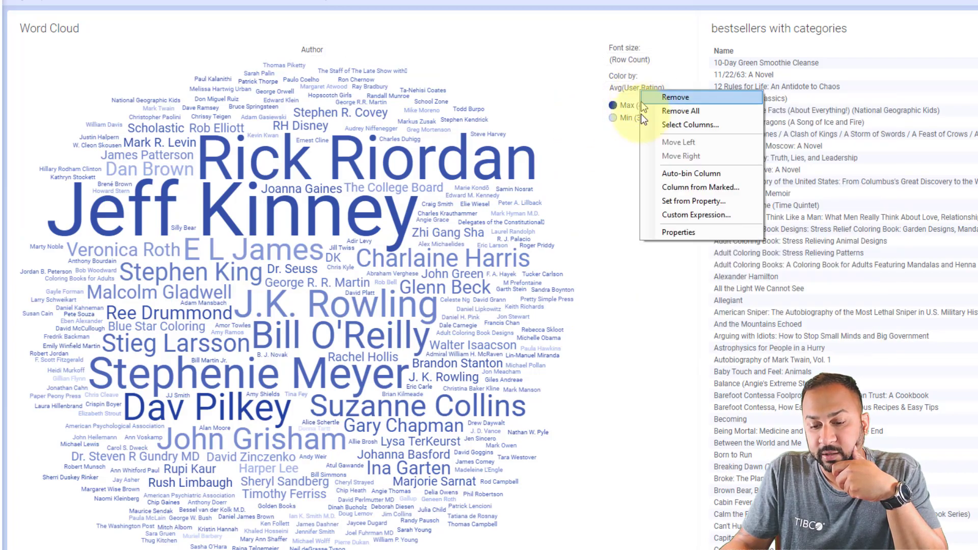
click(672, 227)
- Add a yellow Median point, make Max green and Min red, then close the properties
click(720, 309)
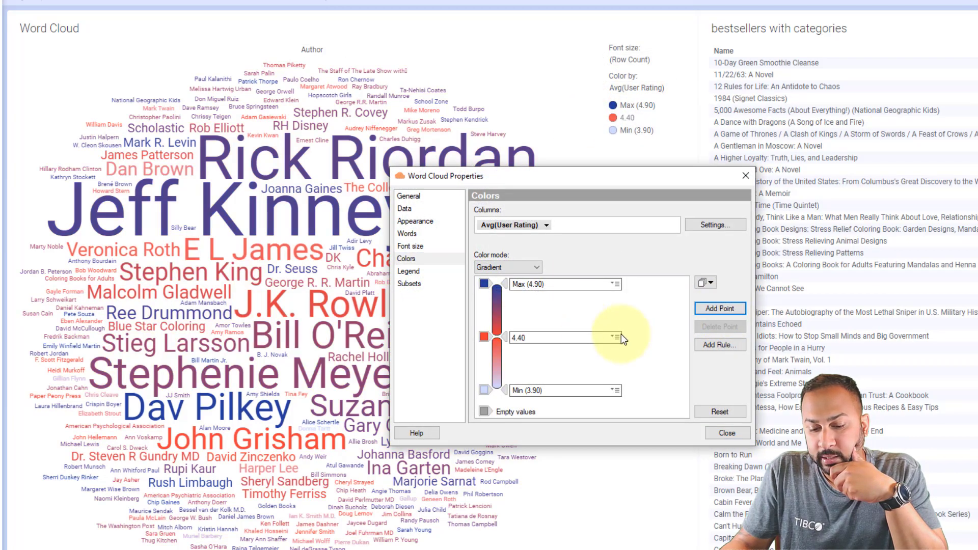
click(612, 337)
click(634, 373)
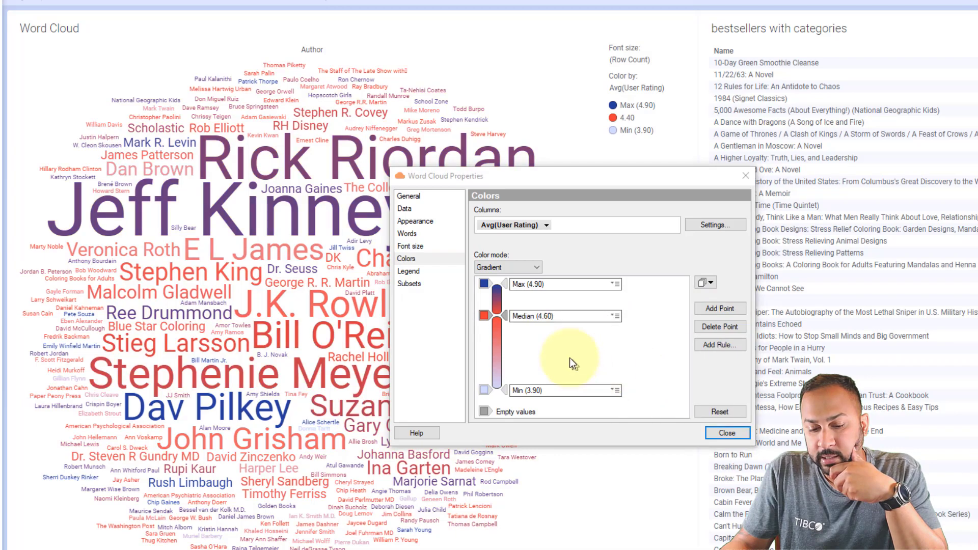
click(483, 315)
click(514, 365)
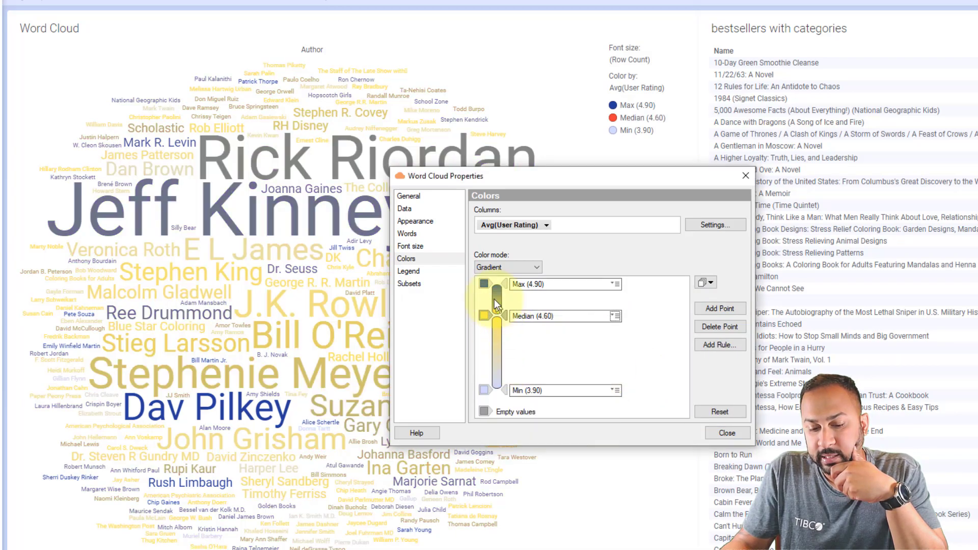
click(484, 283)
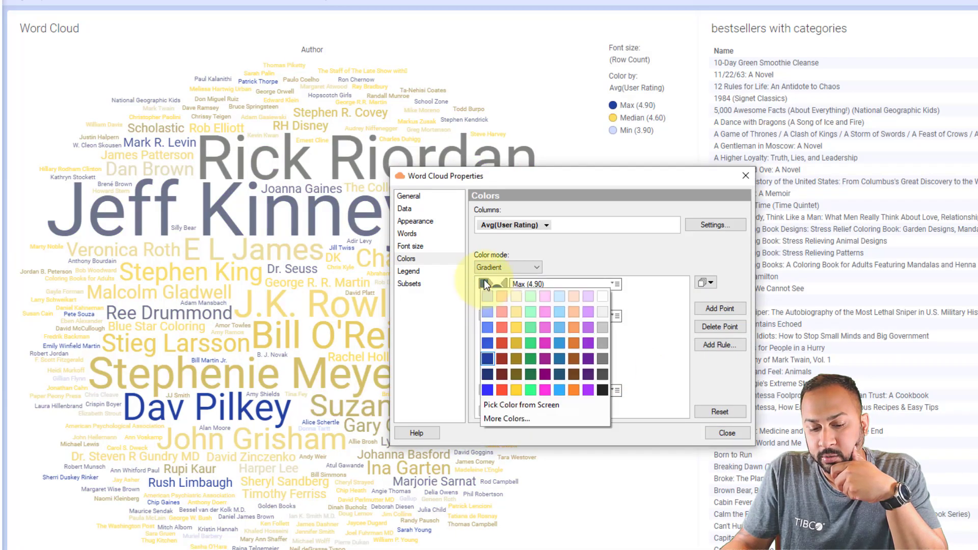
click(531, 343)
click(485, 390)
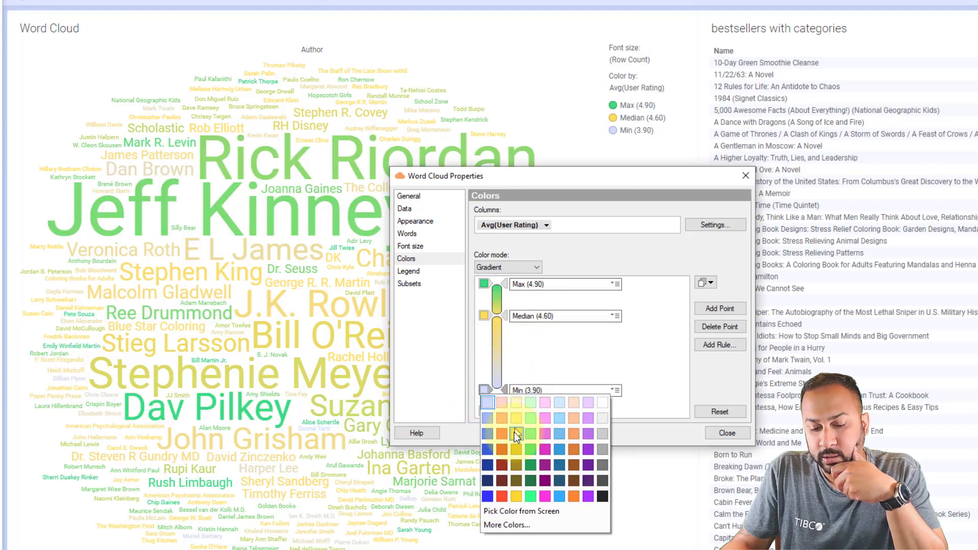
click(504, 450)
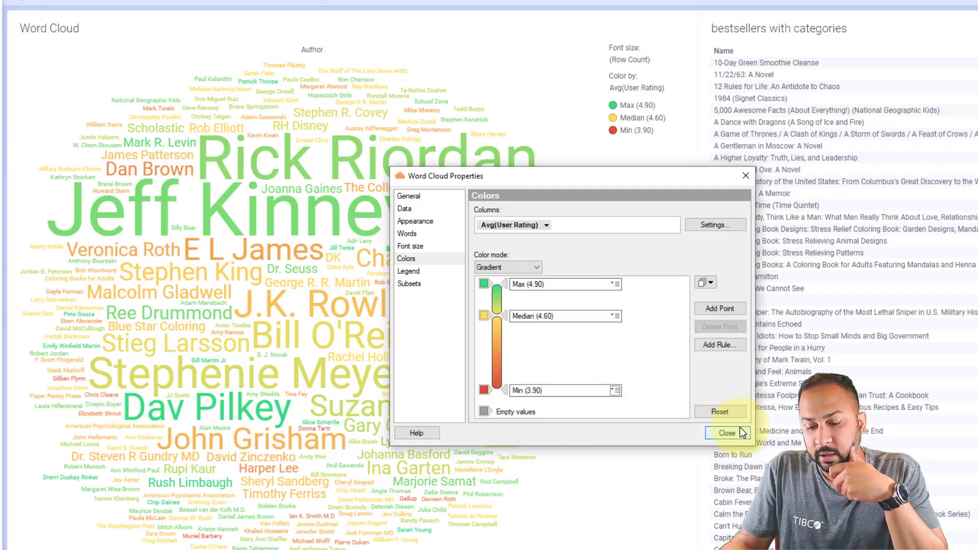
click(727, 433)
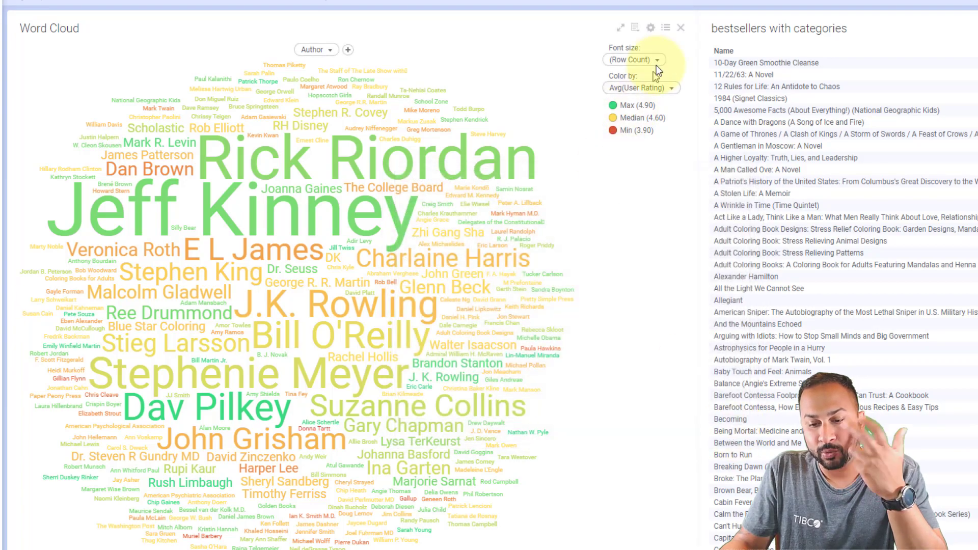
- Set the word font size to the Reviews column with Sum aggregation instead of Avg
click(657, 64)
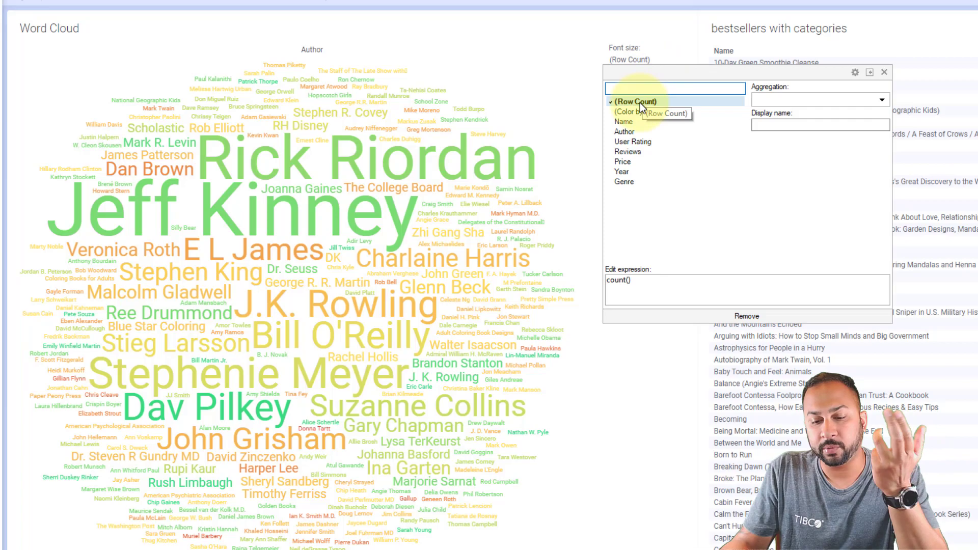
click(645, 154)
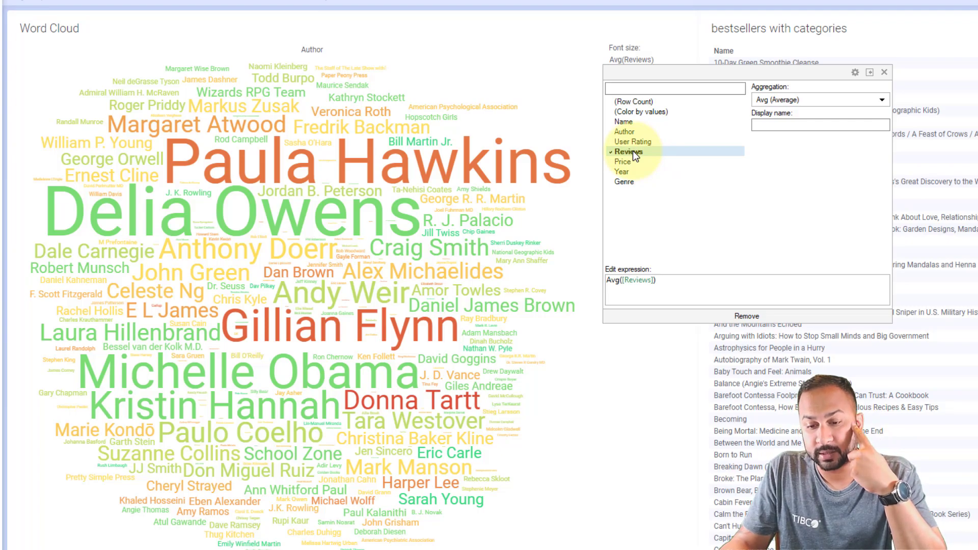
click(763, 102)
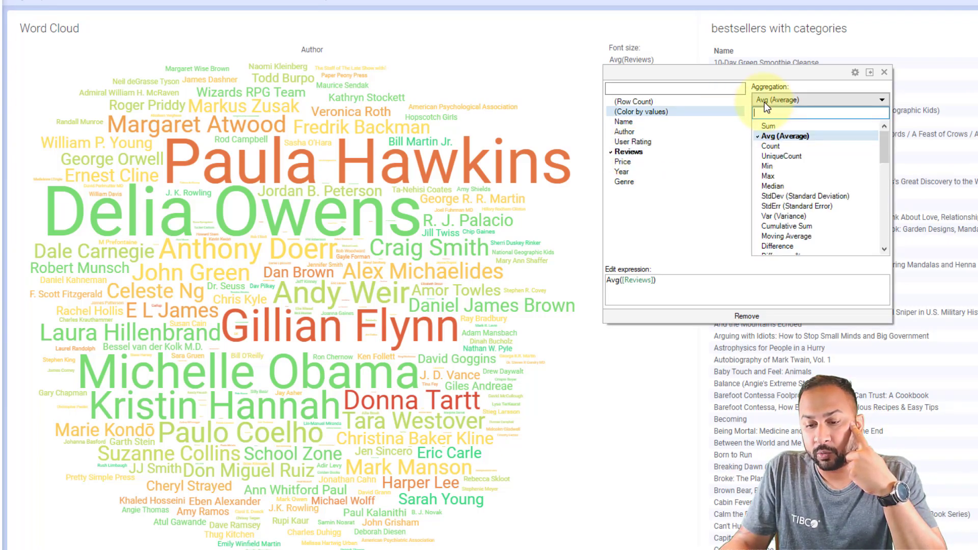
click(759, 127)
click(504, 62)
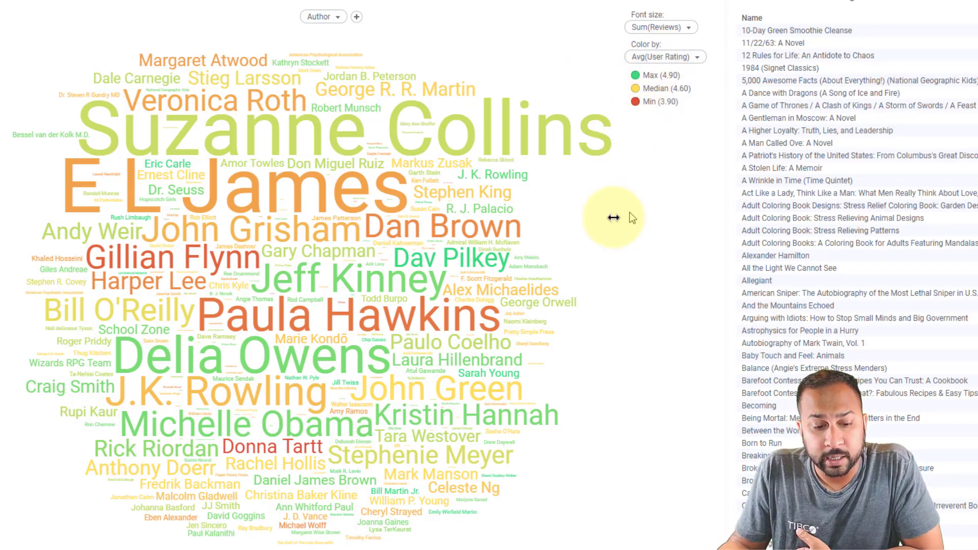
- Mark E L James and dock a details table for the marked author in the top-right area
mouse_move(386, 193)
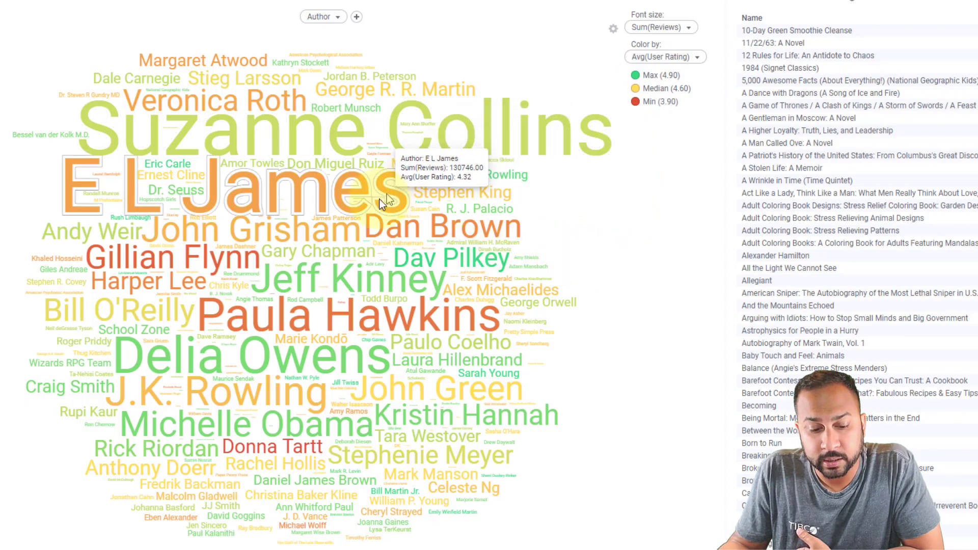
click(298, 179)
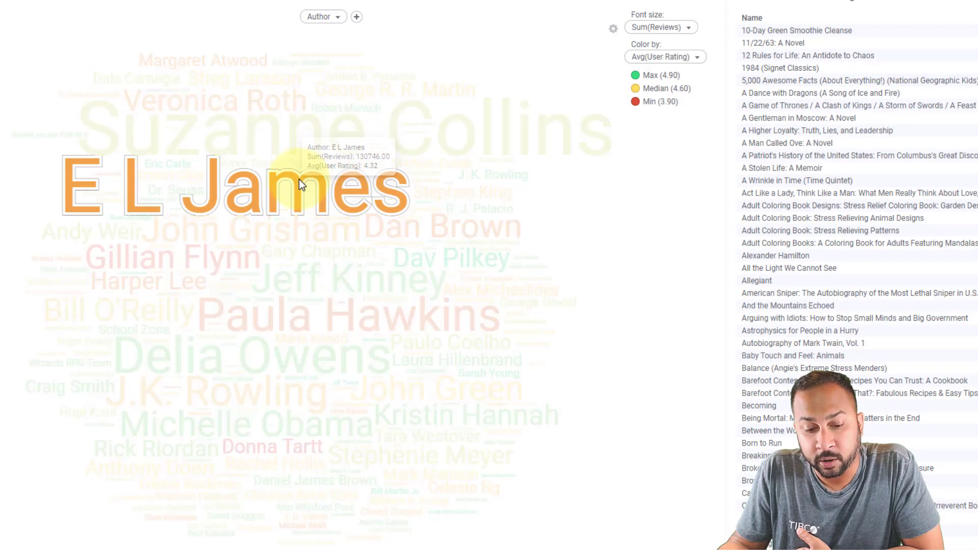
right_click(543, 218)
mouse_move(653, 444)
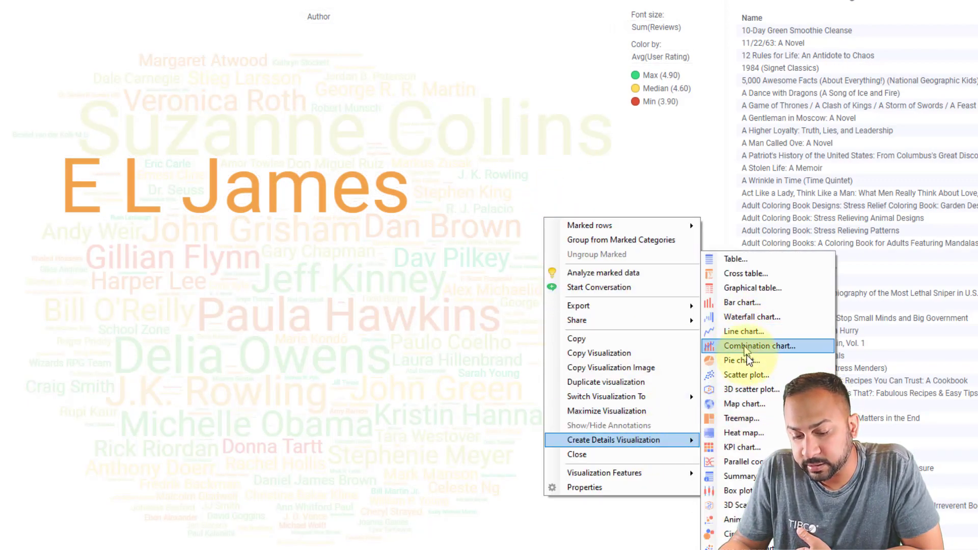
click(740, 260)
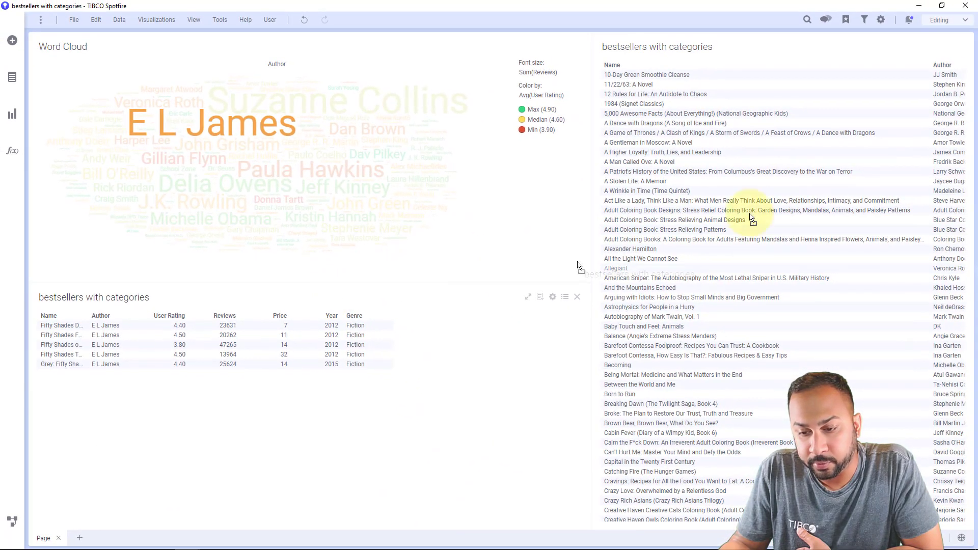
drag(752, 218, 789, 191)
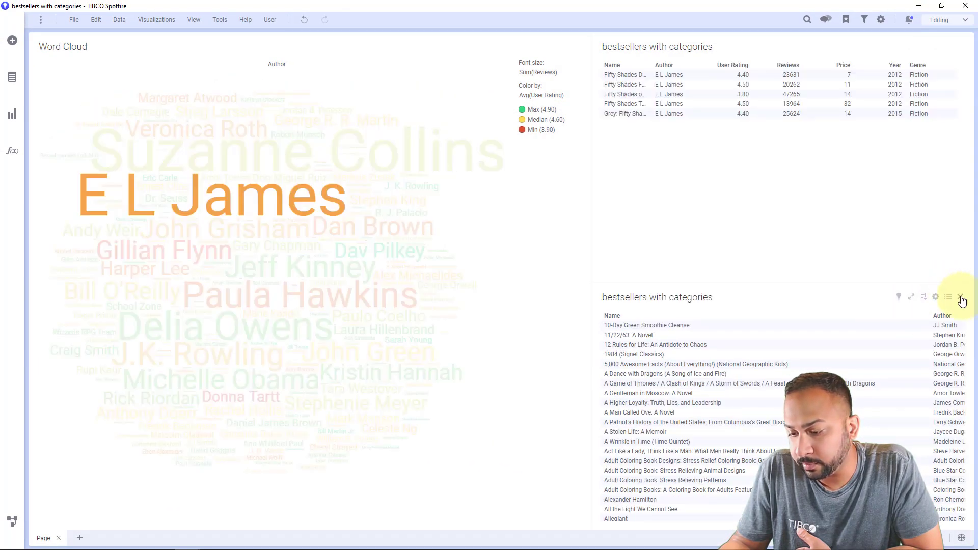
- Remove the long bestsellers table, widen the Name column, and clear the E L James marking
click(961, 298)
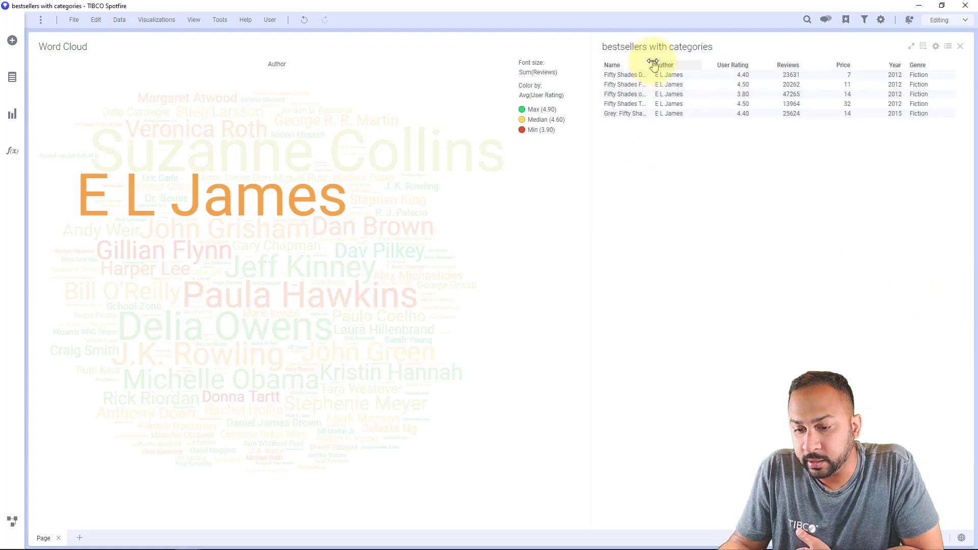
drag(651, 62, 699, 66)
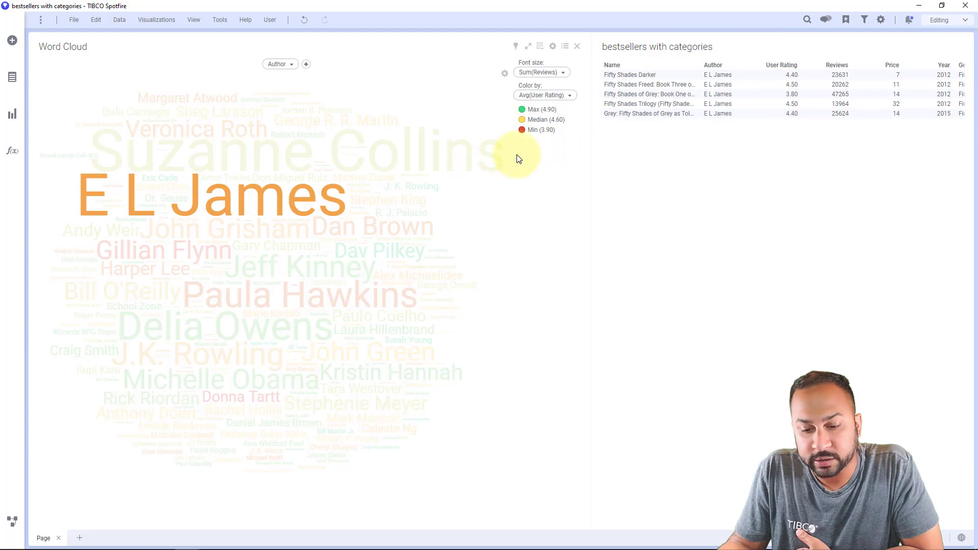
click(502, 145)
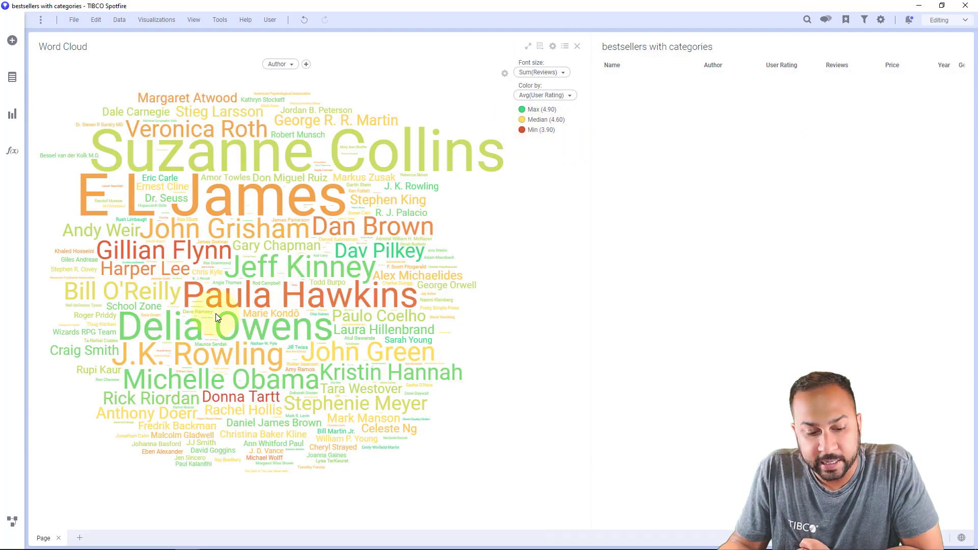
click(230, 312)
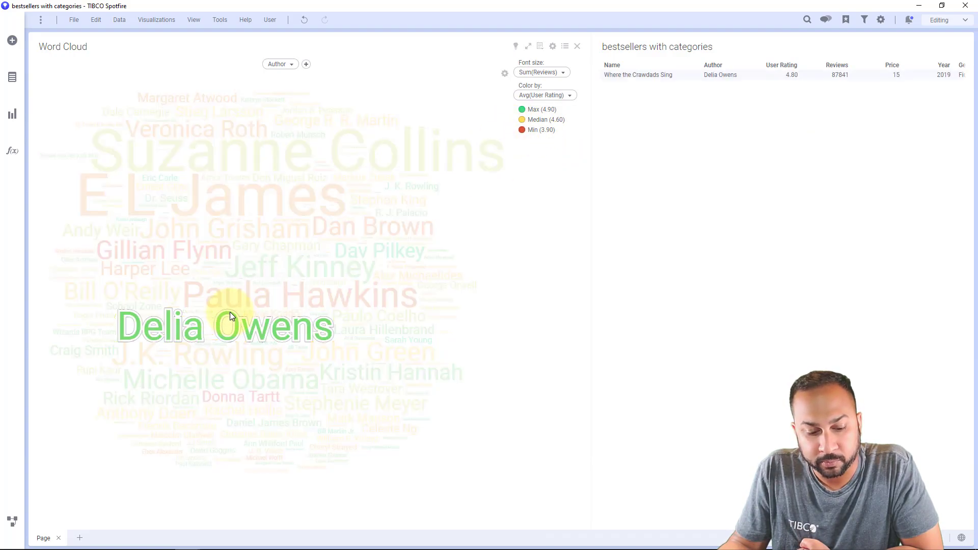
mouse_move(422, 250)
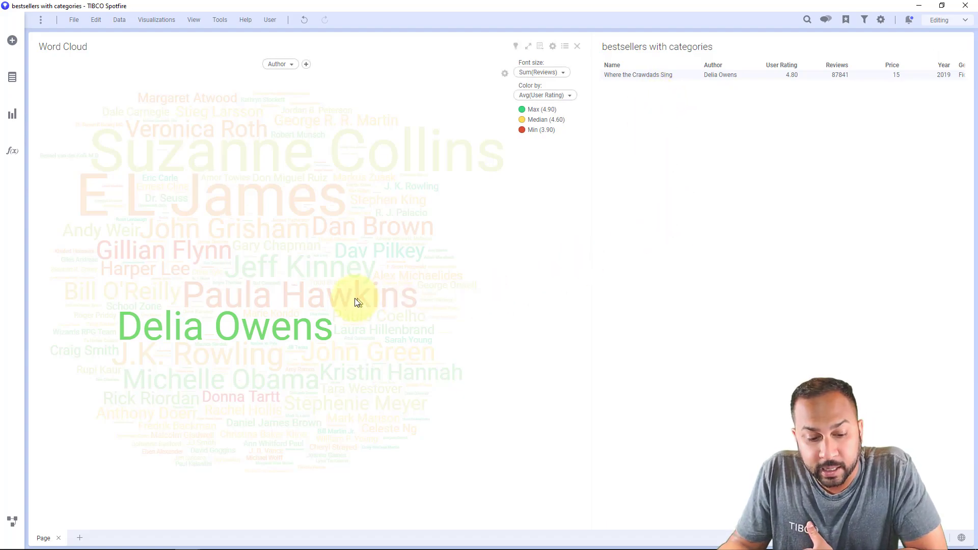
click(322, 301)
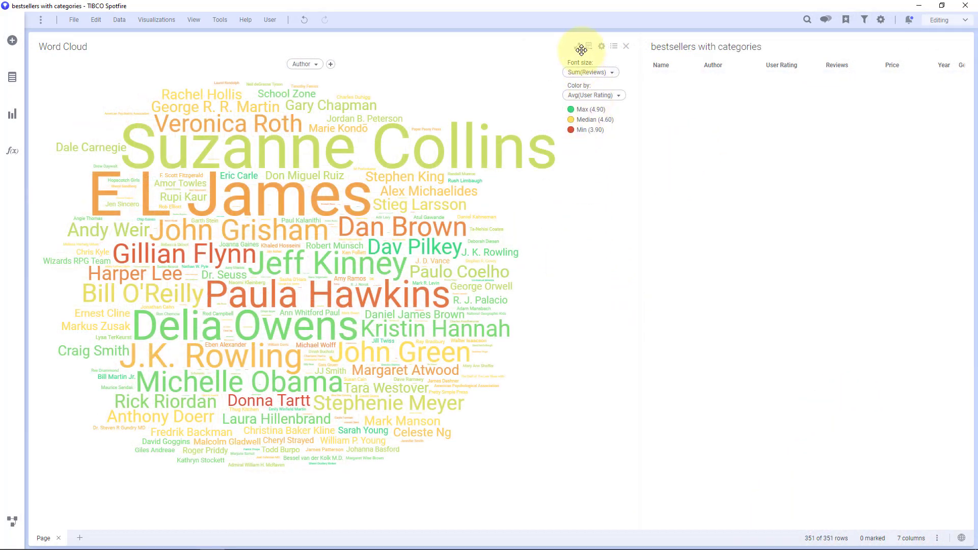
- Maximize the author word cloud and set its Rotation to Different angles
click(579, 47)
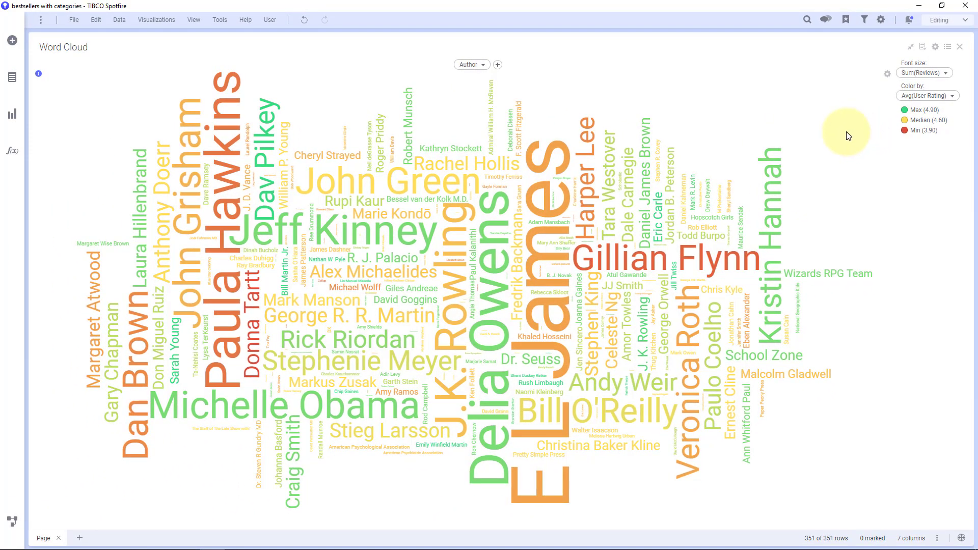
click(889, 76)
click(873, 125)
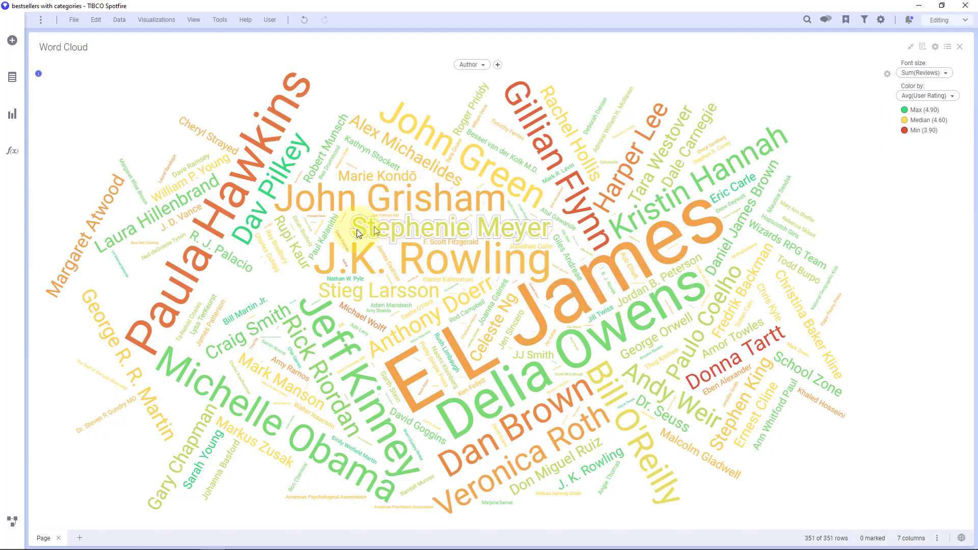
mouse_move(436, 341)
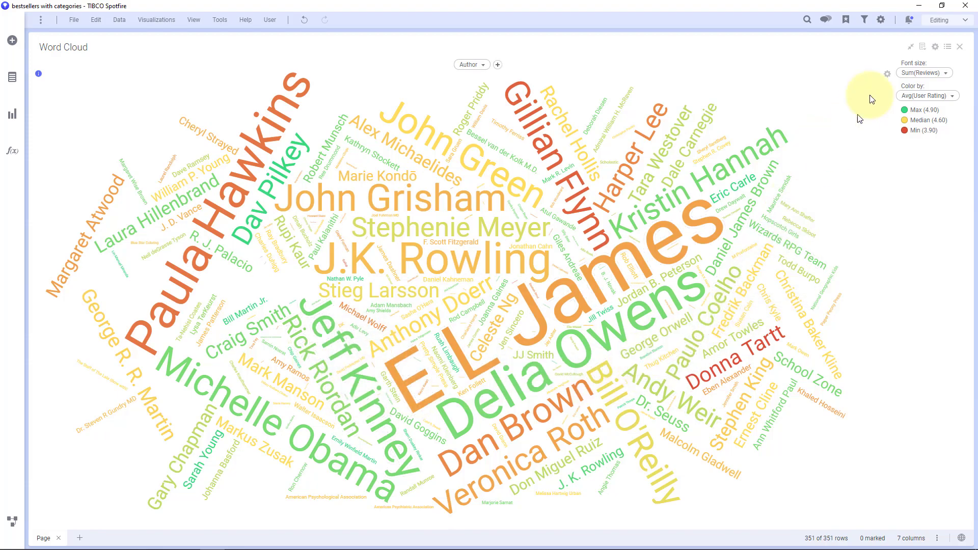
- Set the word cloud to Horizontal rotation and Centralise distribution, restored beside the details table
click(885, 77)
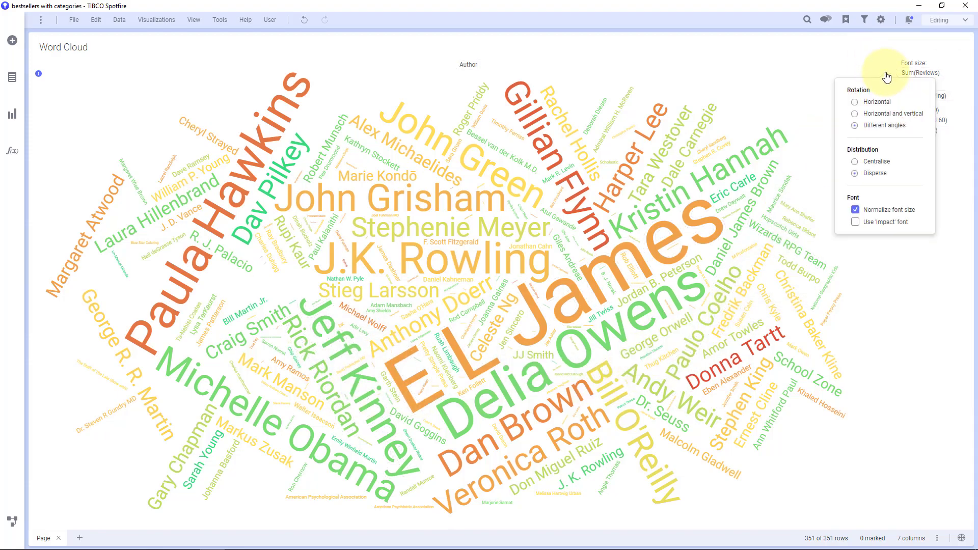
click(881, 101)
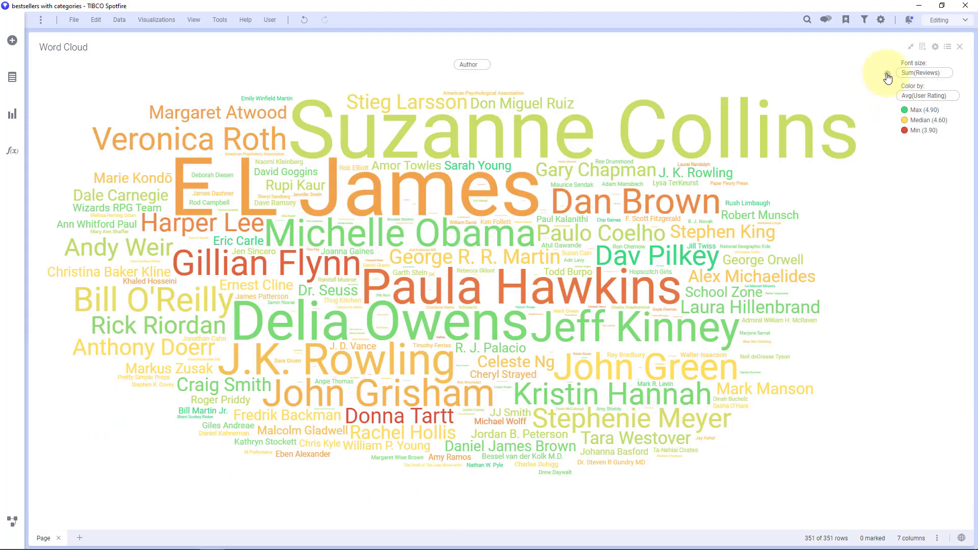
click(887, 75)
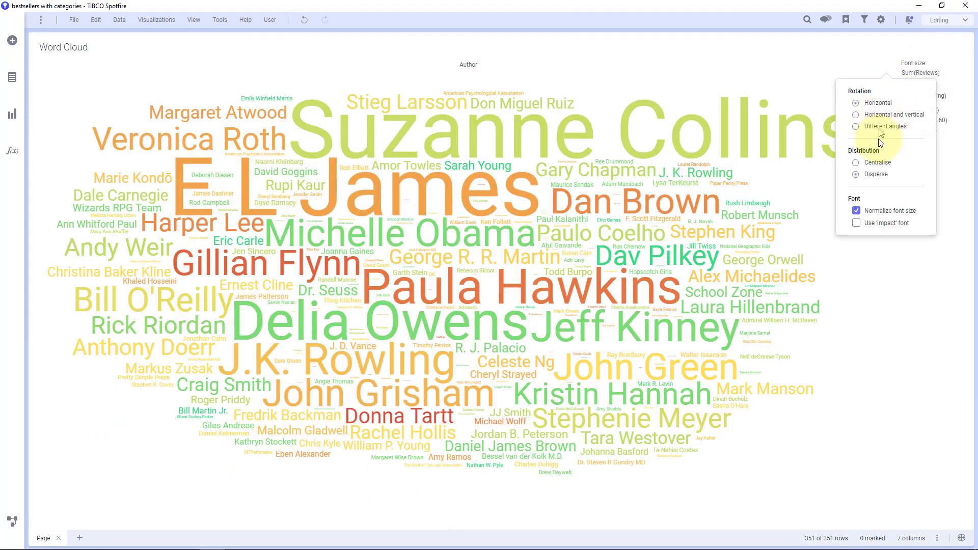
click(870, 163)
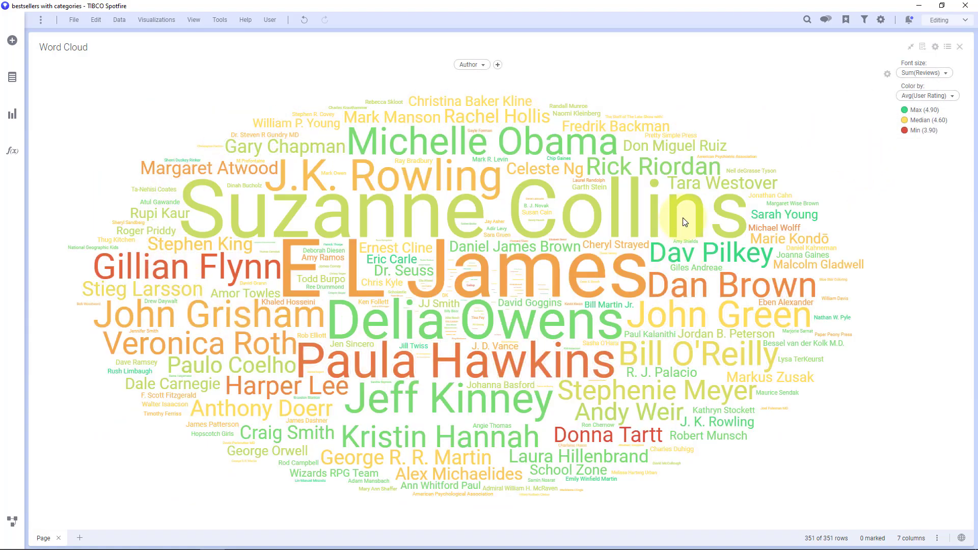
click(912, 48)
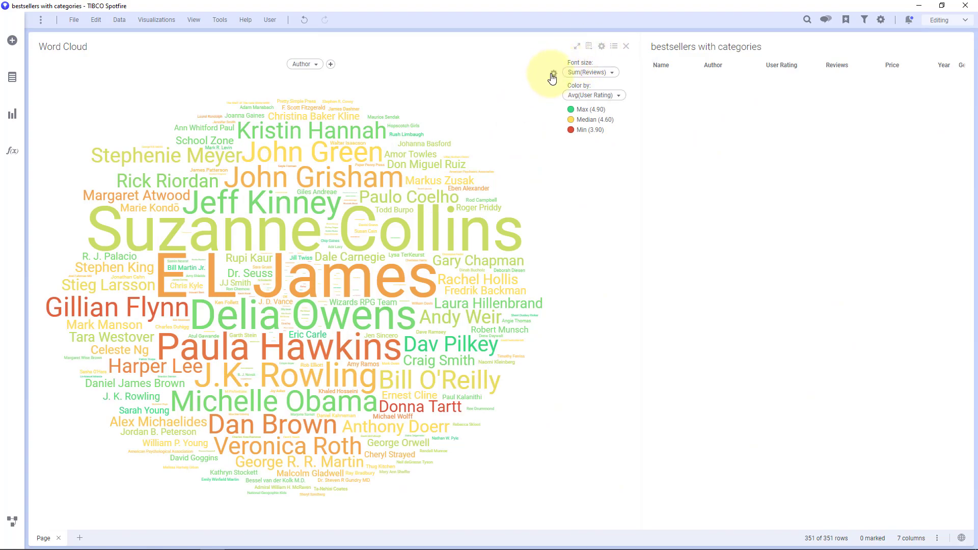
- Try the word cloud in the Impact font, switch it back off, and leave the layout options open
click(552, 74)
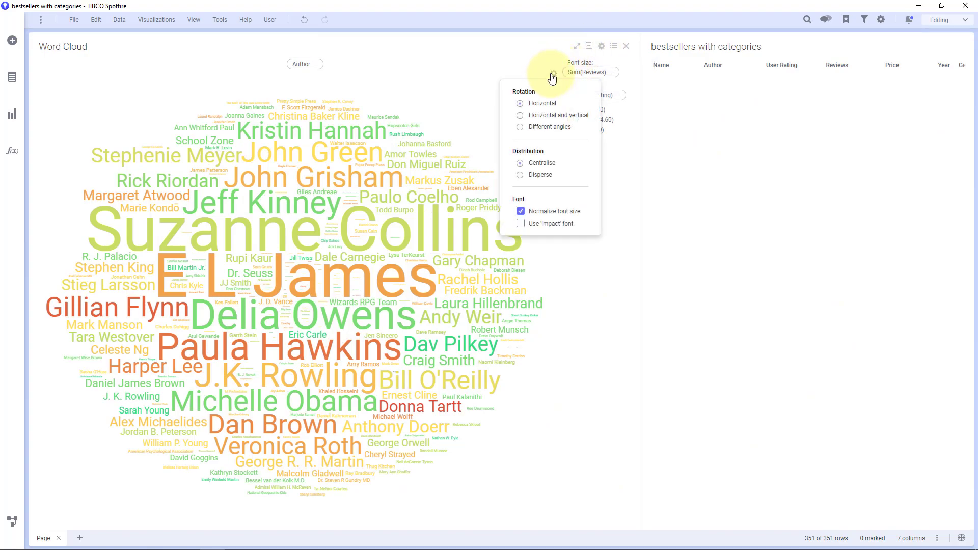
click(540, 225)
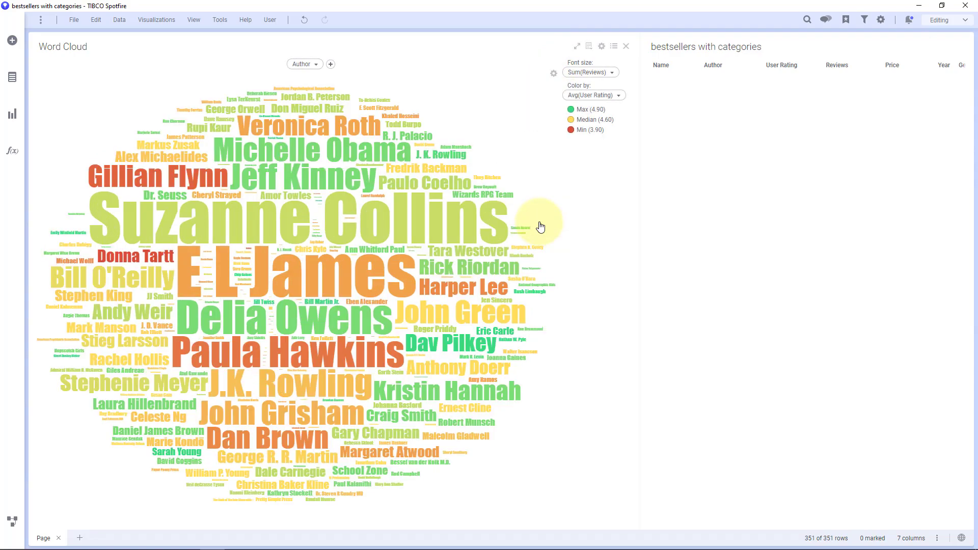
click(554, 74)
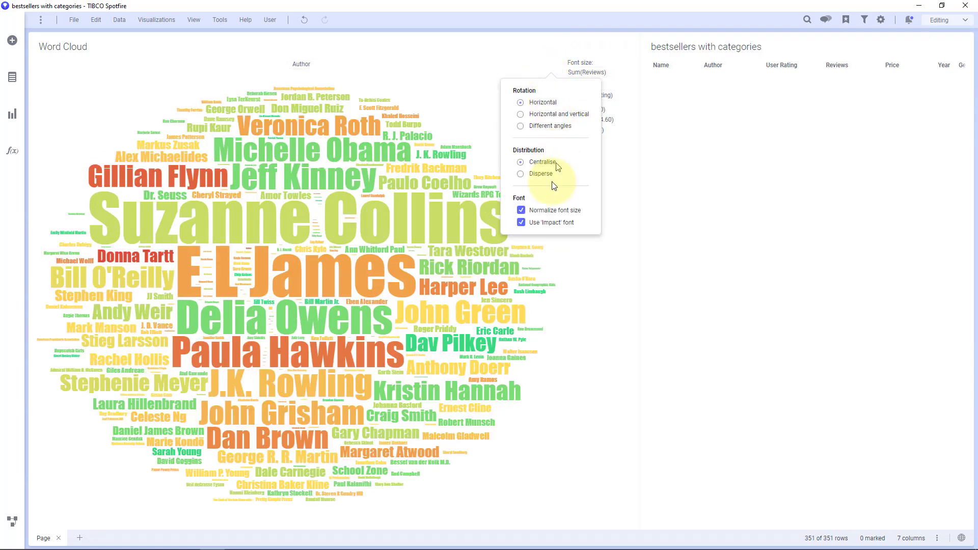
click(543, 222)
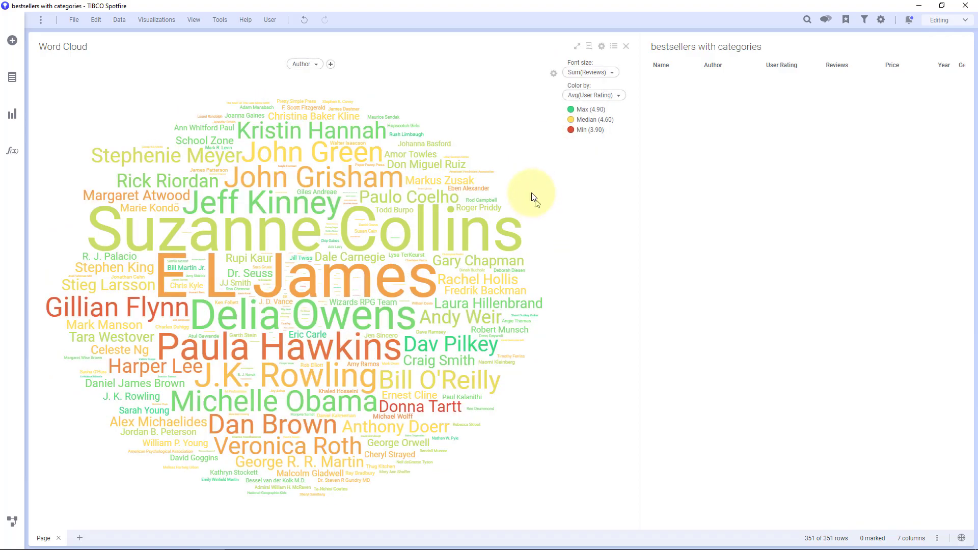
click(553, 73)
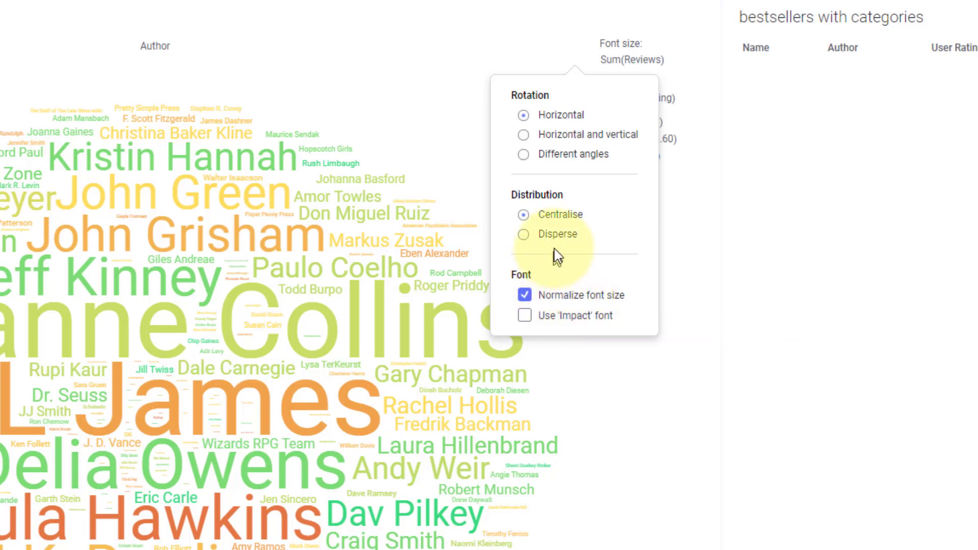
- Change the word cloud distribution from Centralise to Disperse
click(556, 235)
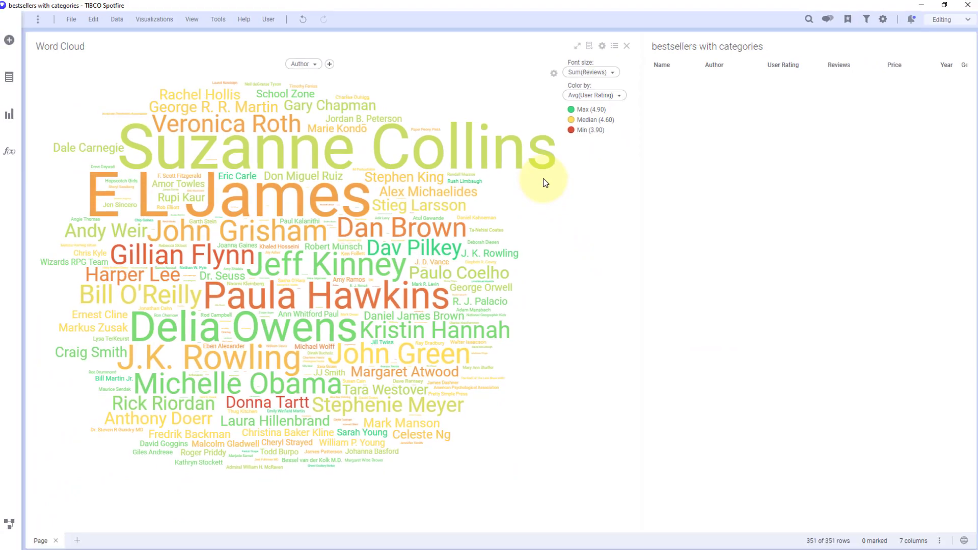